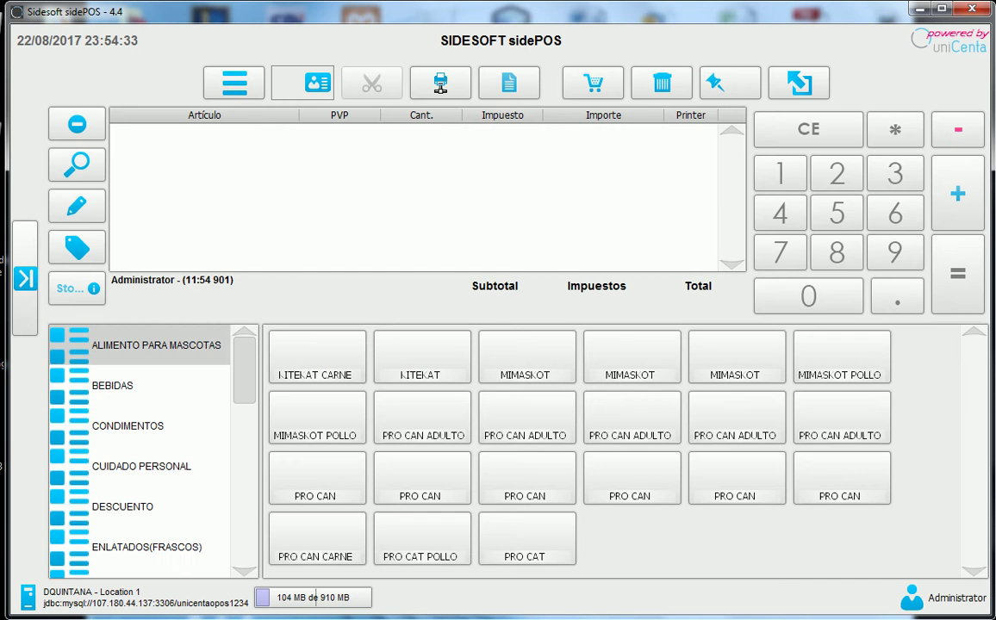
Open the cash movements form (Movimientos de caja) and set the reason to (Salida) Efectivo.
click(25, 277)
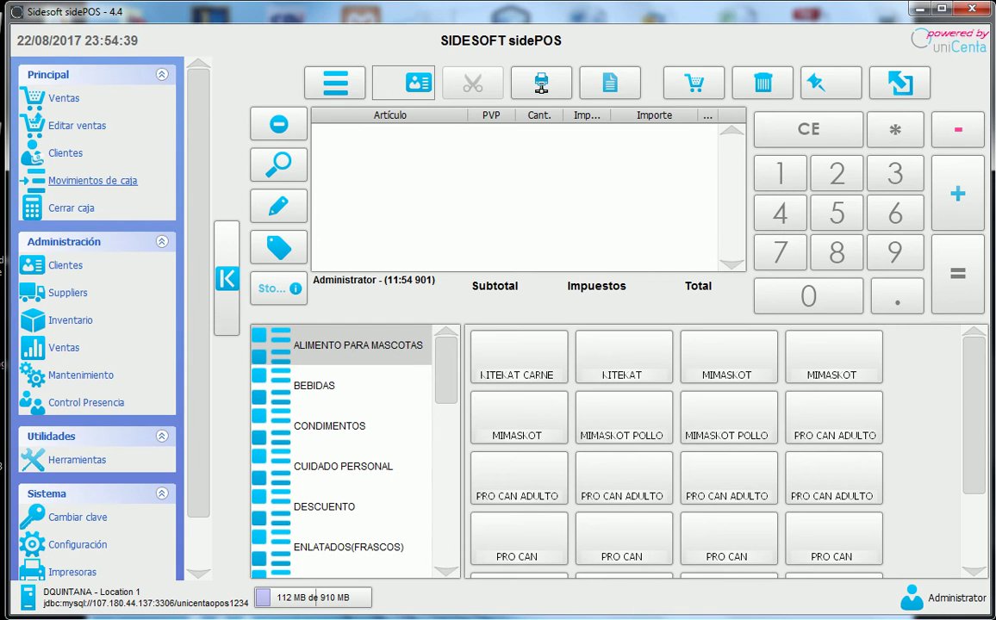
click(93, 180)
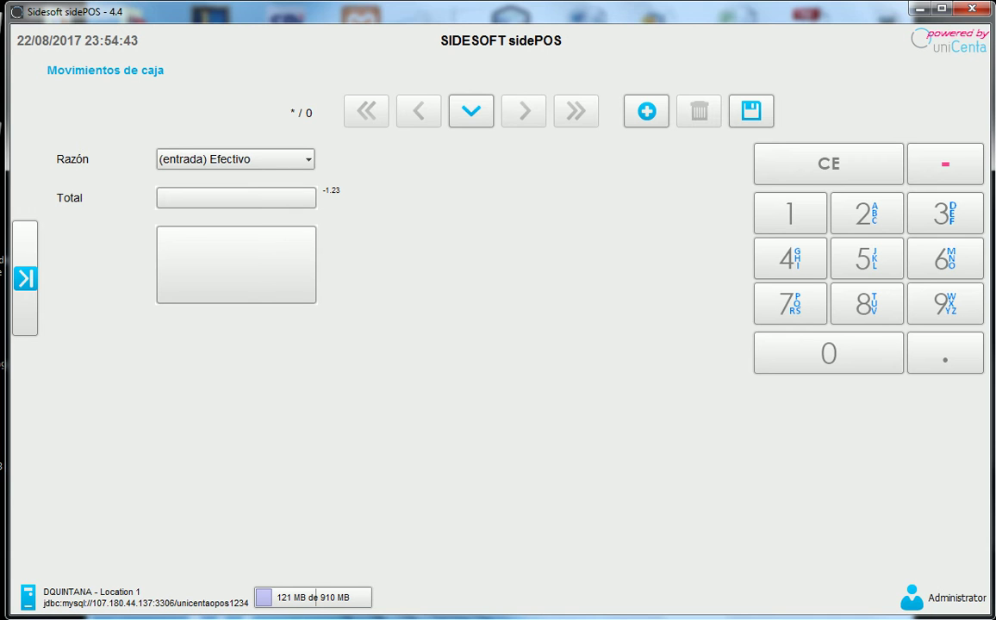
key(alt+Down)
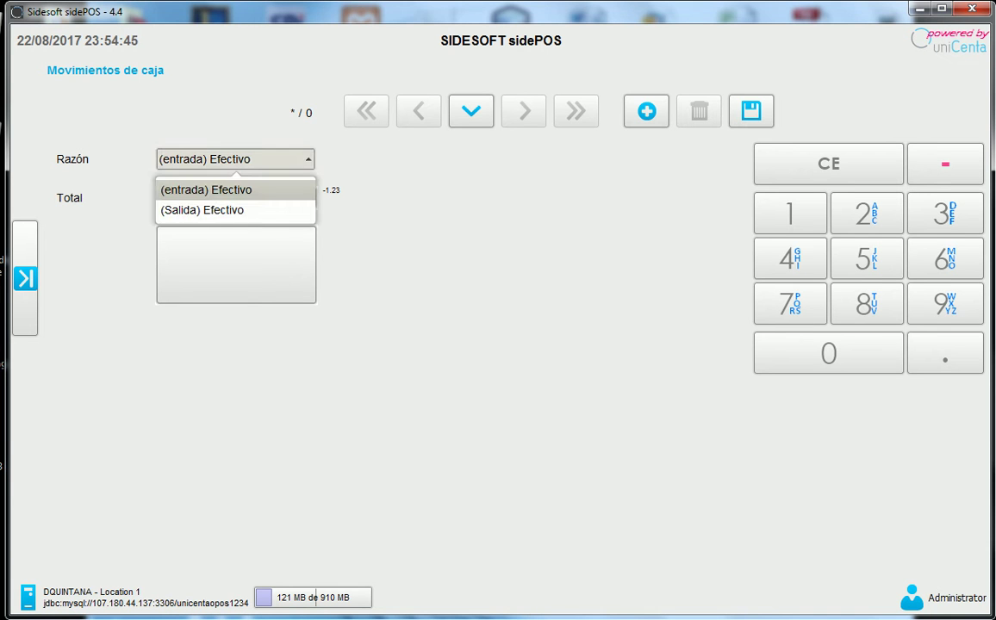
key(Down)
key(Up)
key(Return)
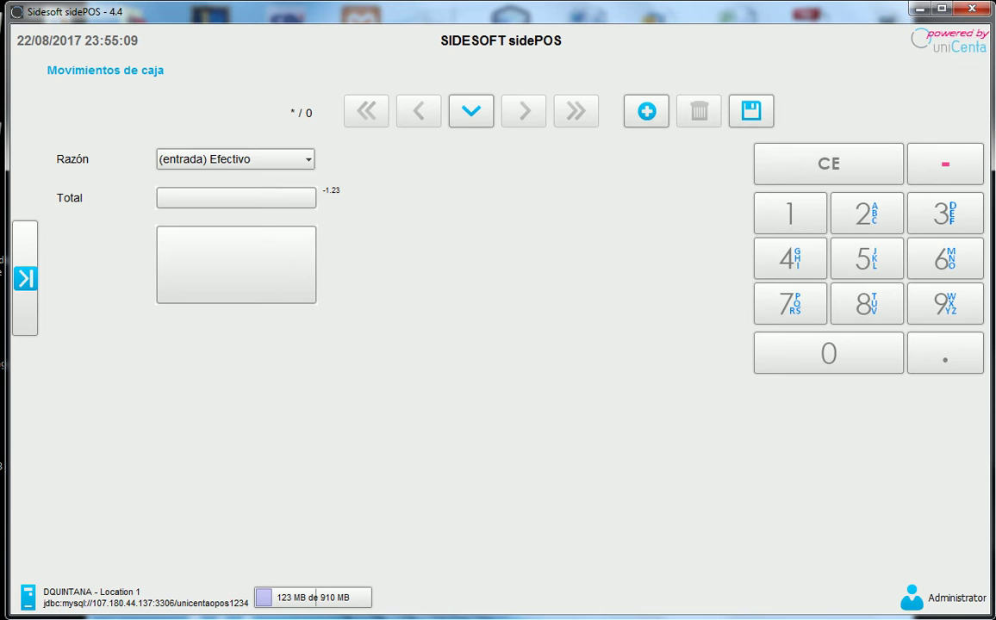
key(alt+Down)
key(Down)
key(Return)
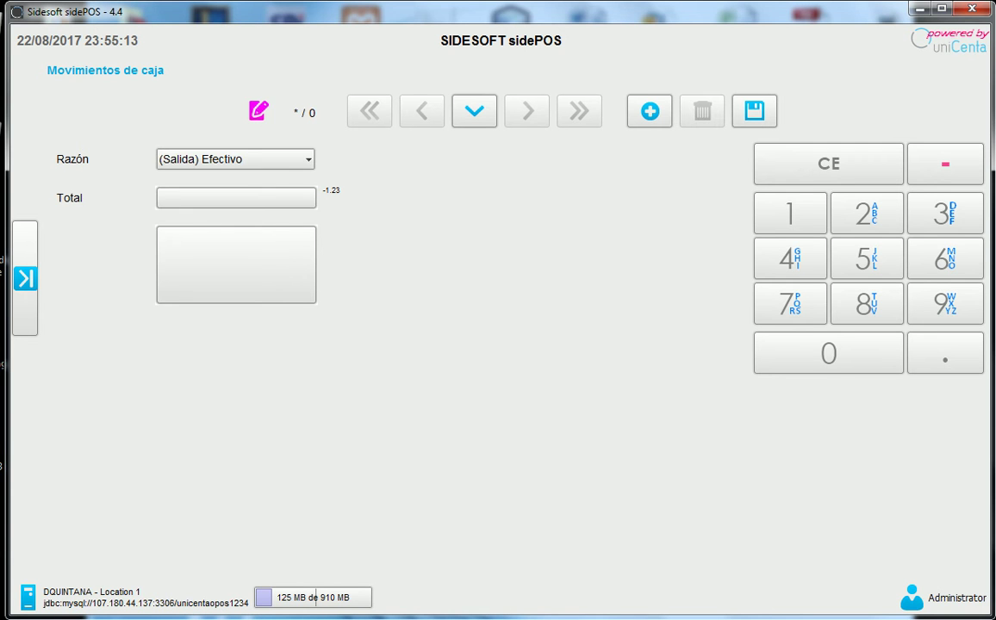
Enter a total of 5 with the note "Almuerzo" for the cash outflow and save the movement.
text(5)
click(163, 243)
text(Almuerzo)
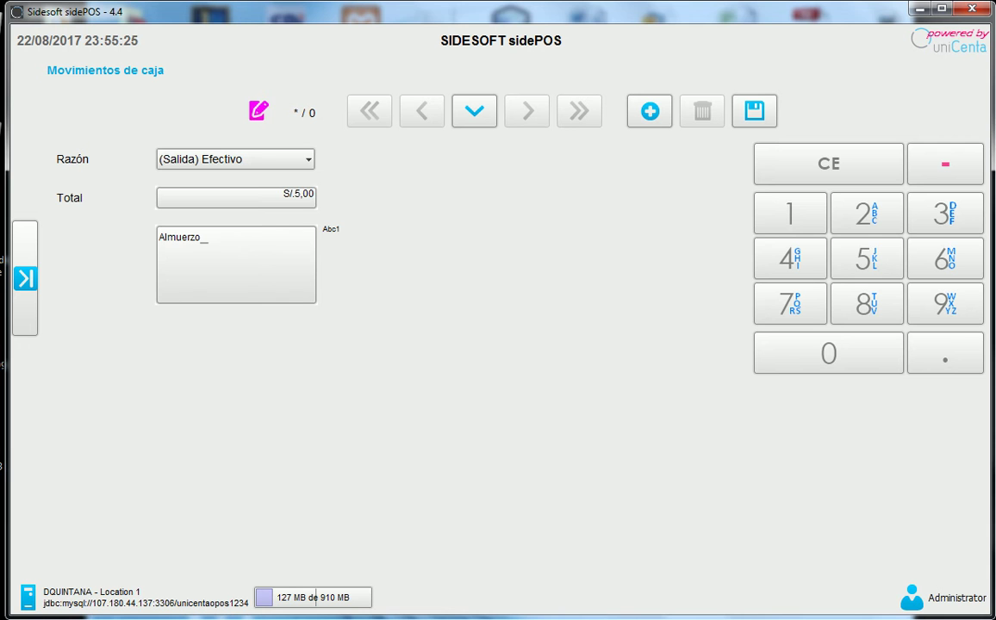
click(754, 110)
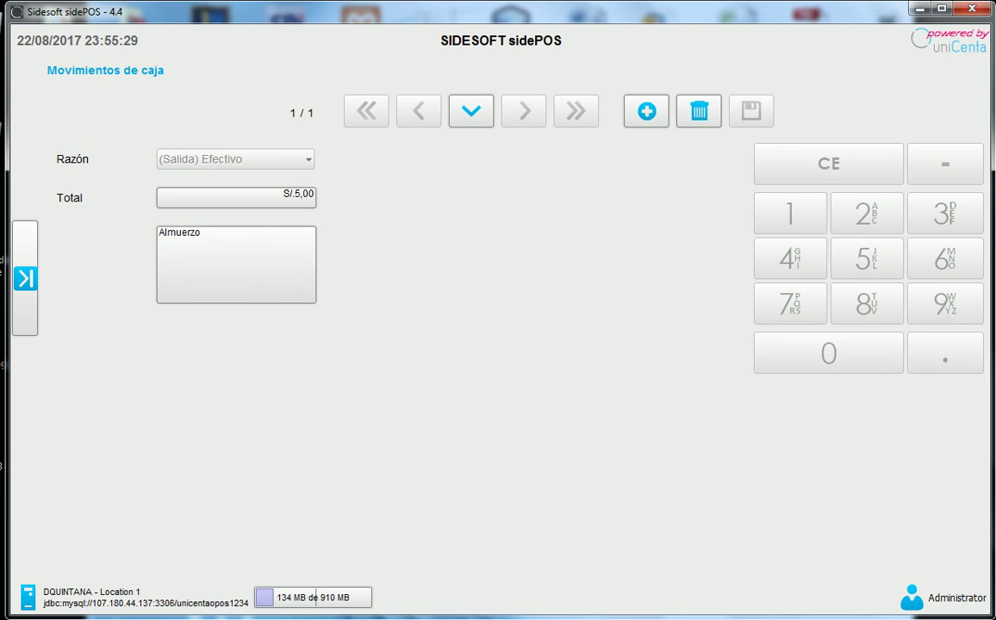
Record and save a new (entrada) Efectivo movement with a total of 20 and the note "pago deuda Cliente".
click(646, 111)
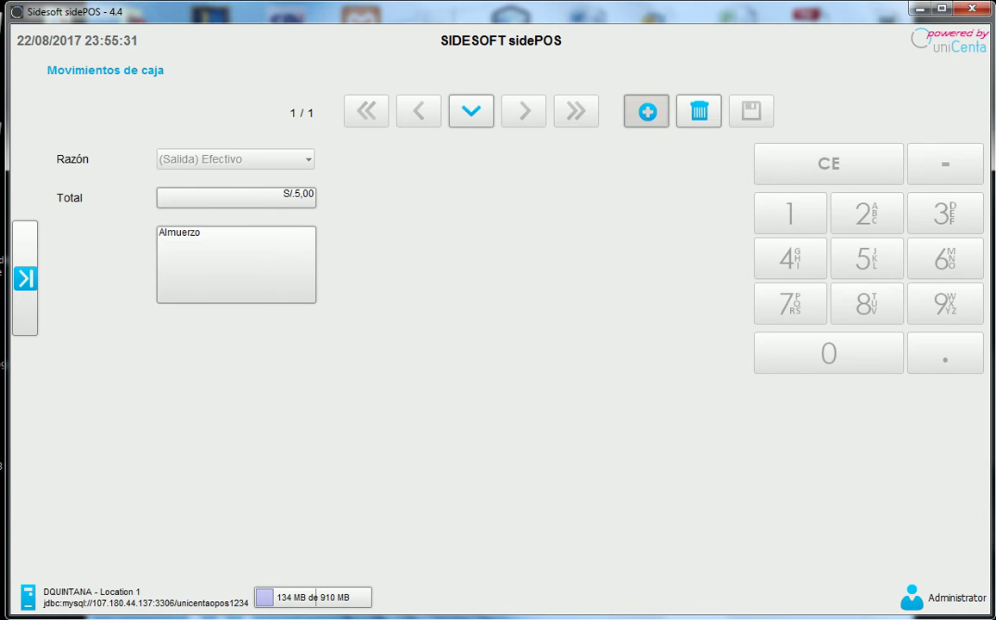
click(235, 158)
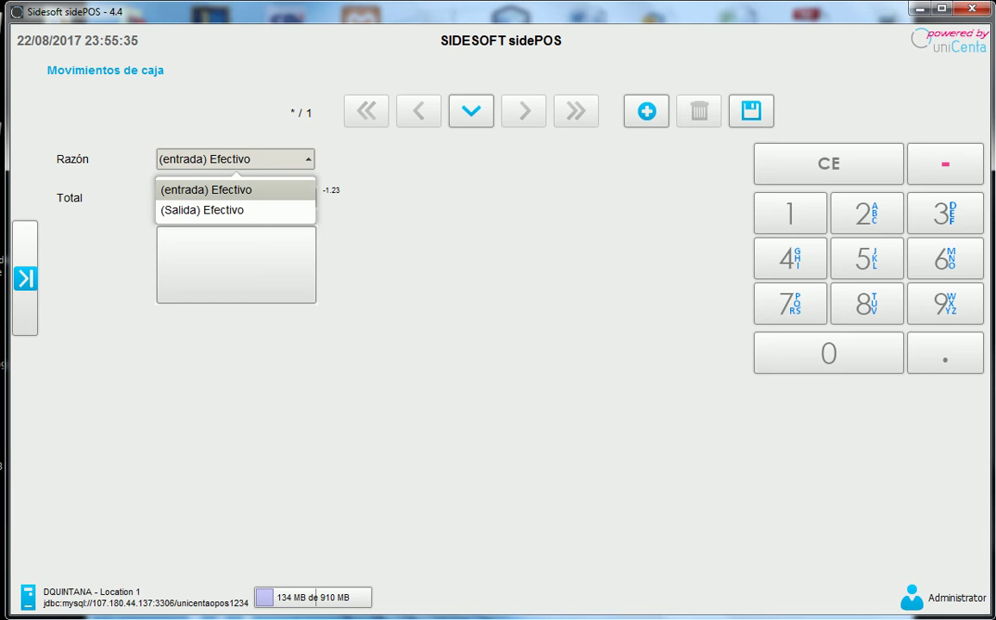
key(Return)
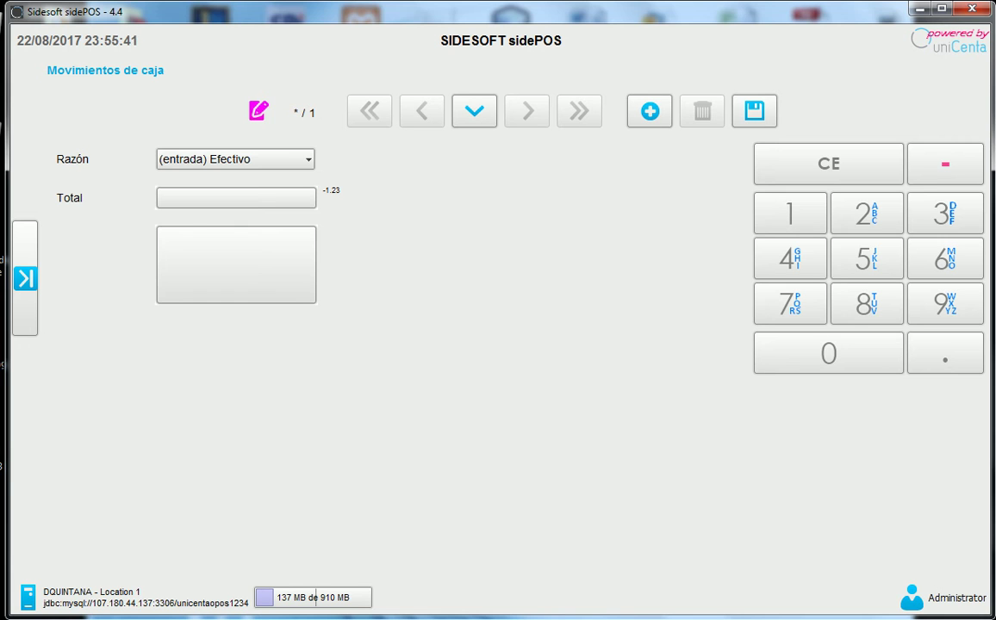
text(20)
key(Tab)
text(pago deuda )
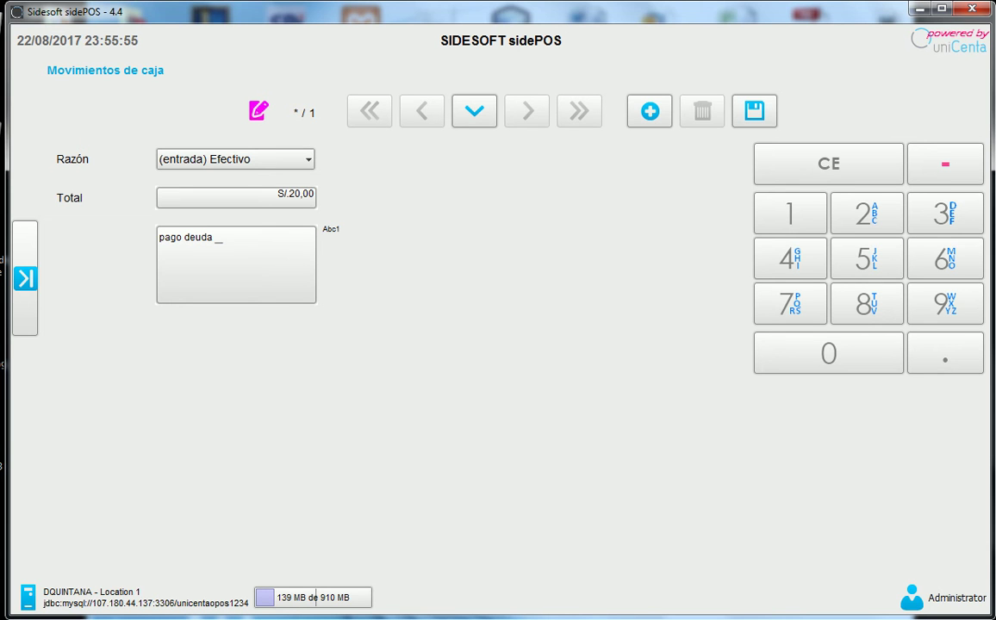
text(Cliente)
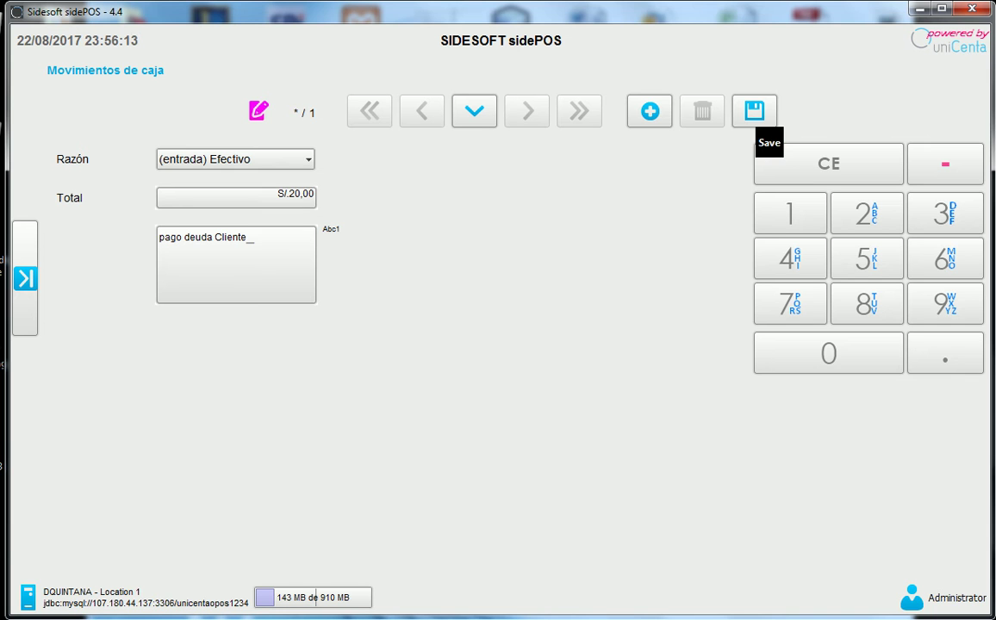
click(755, 112)
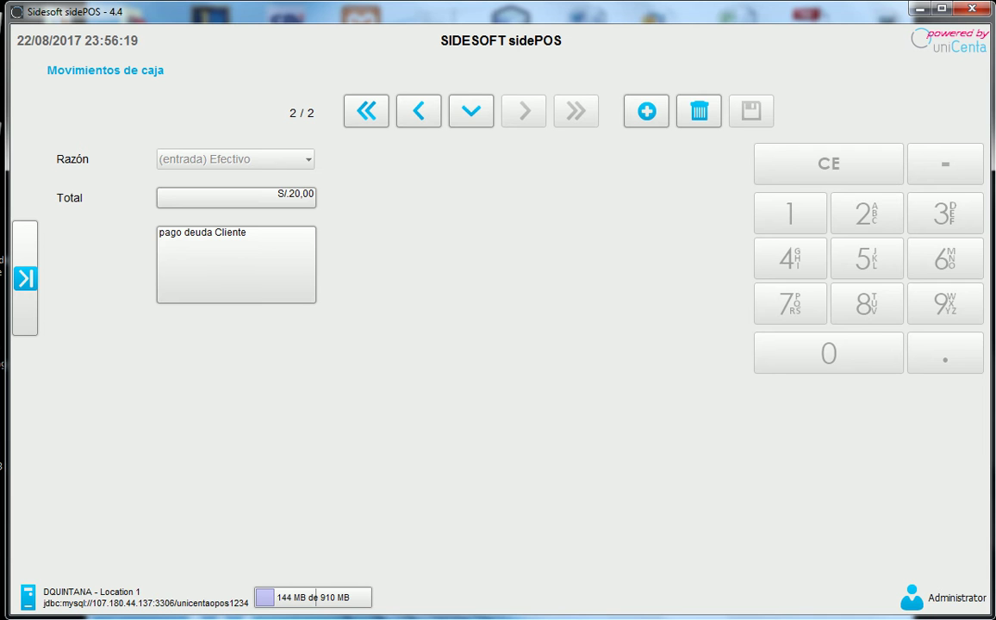
Open the cash closing screen (Cerrar caja) and review the amounts listed for each payment type.
click(25, 278)
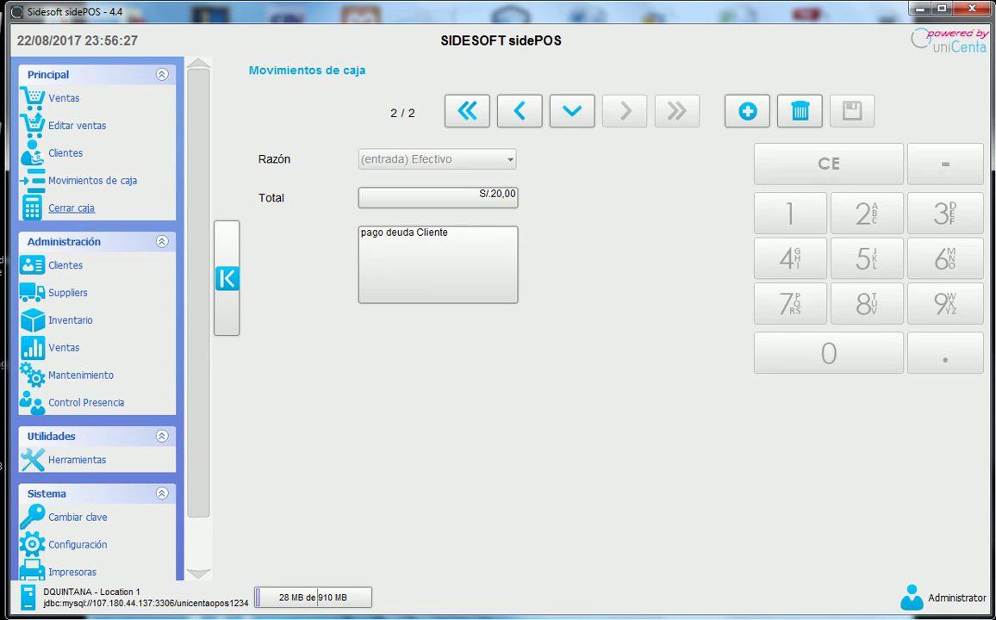
click(70, 207)
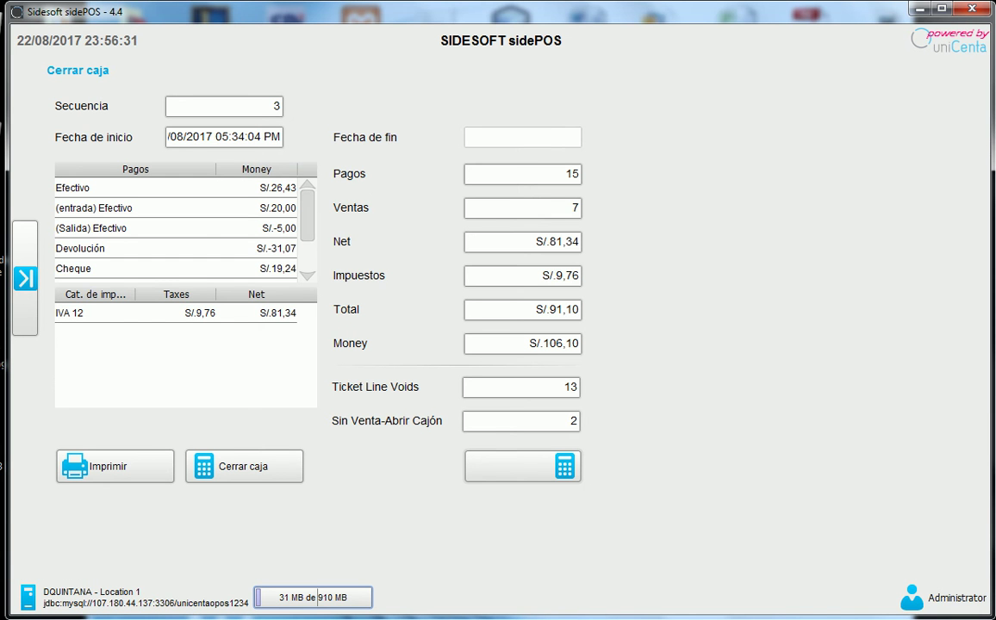
scroll(177, 227, down, 3)
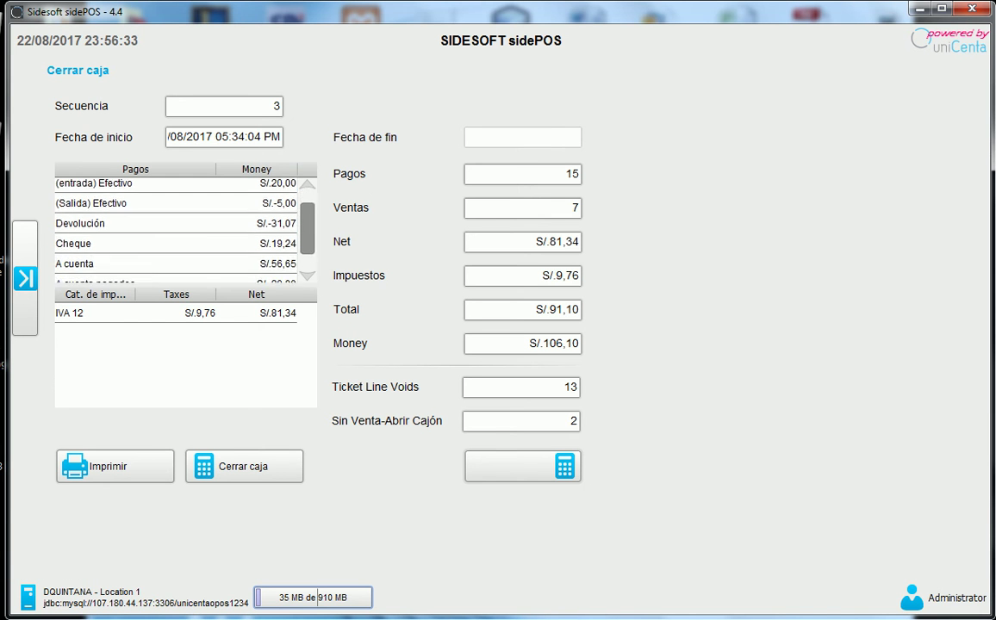
scroll(177, 227, up, 3)
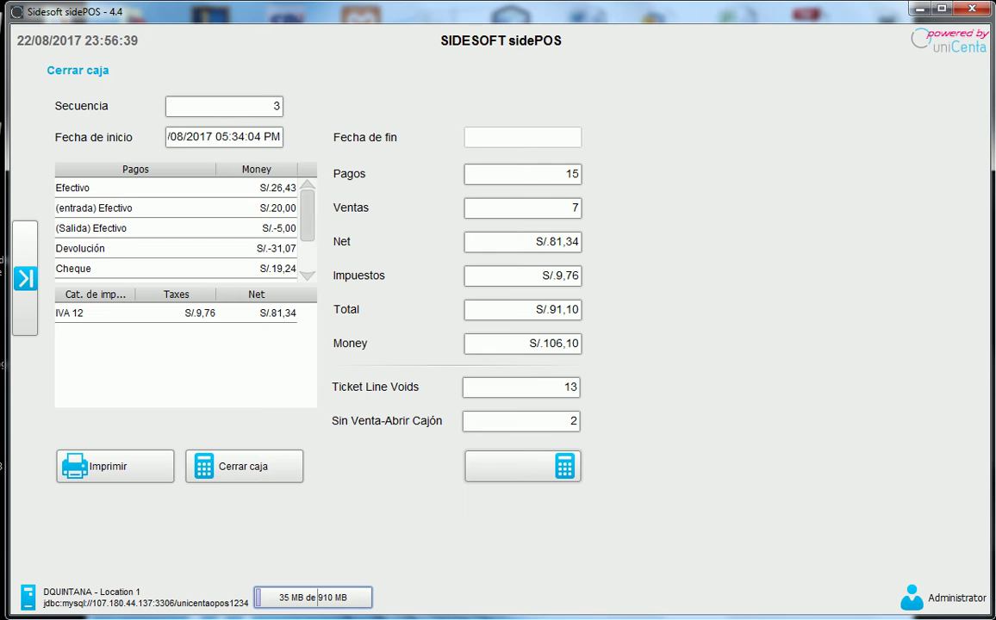
scroll(177, 228, down, 2)
scroll(177, 229, up, 3)
scroll(176, 228, down, 5)
scroll(177, 228, up, 5)
scroll(176, 228, down, 2)
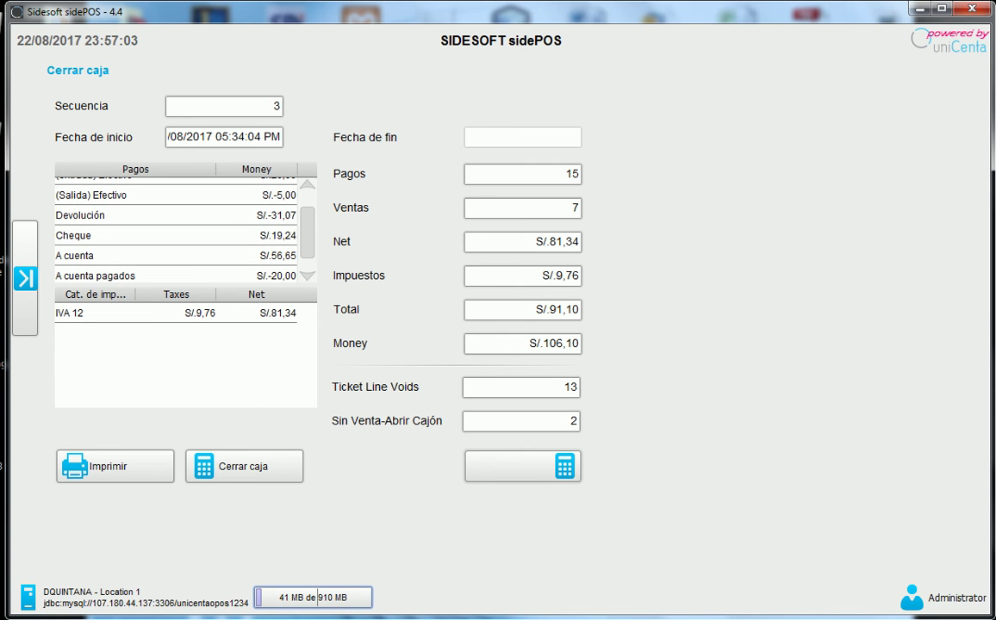
scroll(177, 229, down, 1)
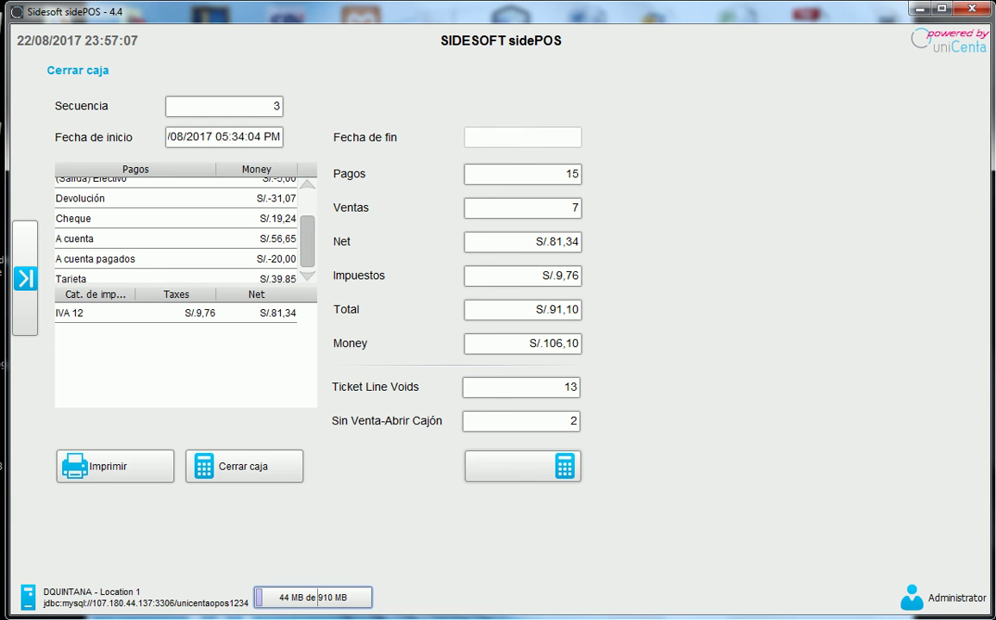
scroll(176, 228, down, 1)
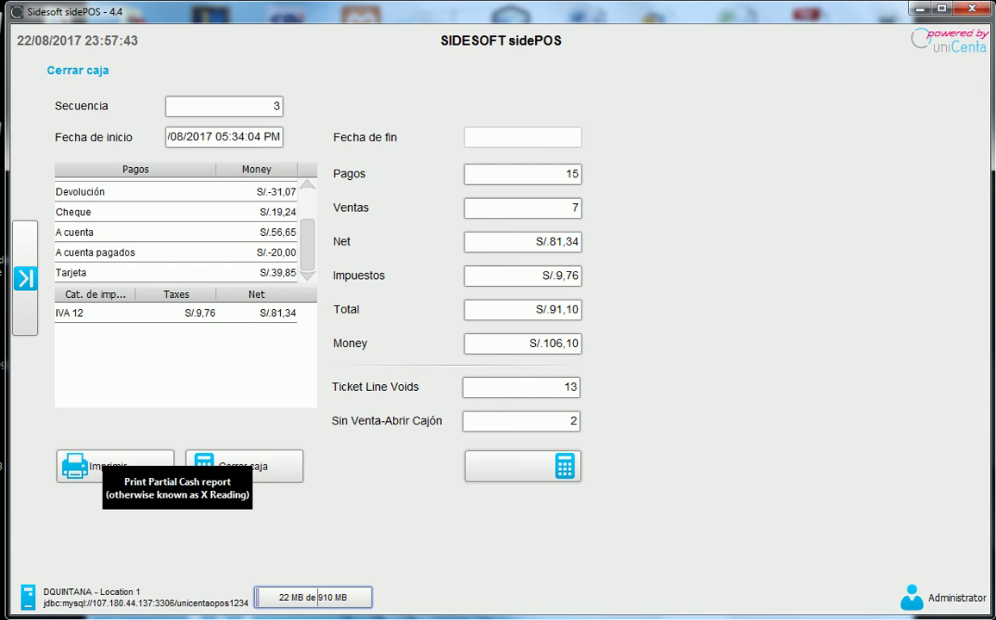
Close the current cash session, confirming the closure and dismissing the resulting message.
click(206, 462)
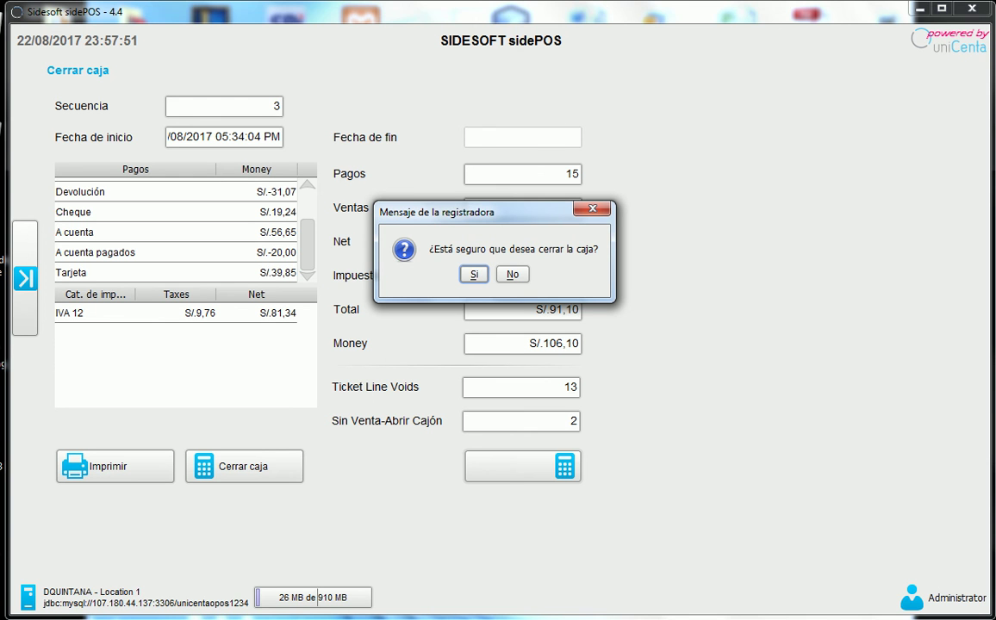
key(Return)
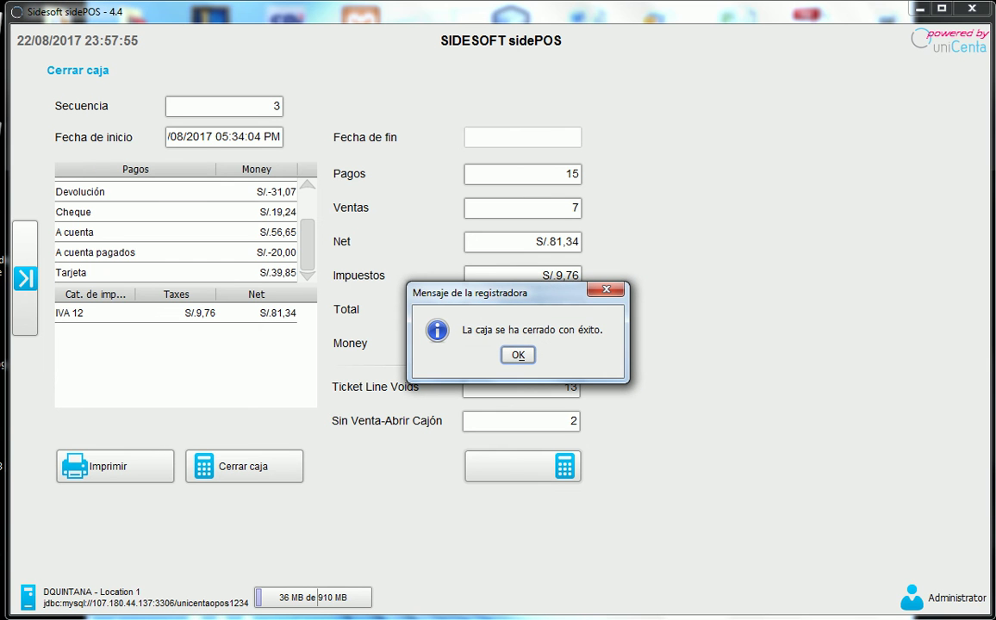
drag(482, 292, 443, 160)
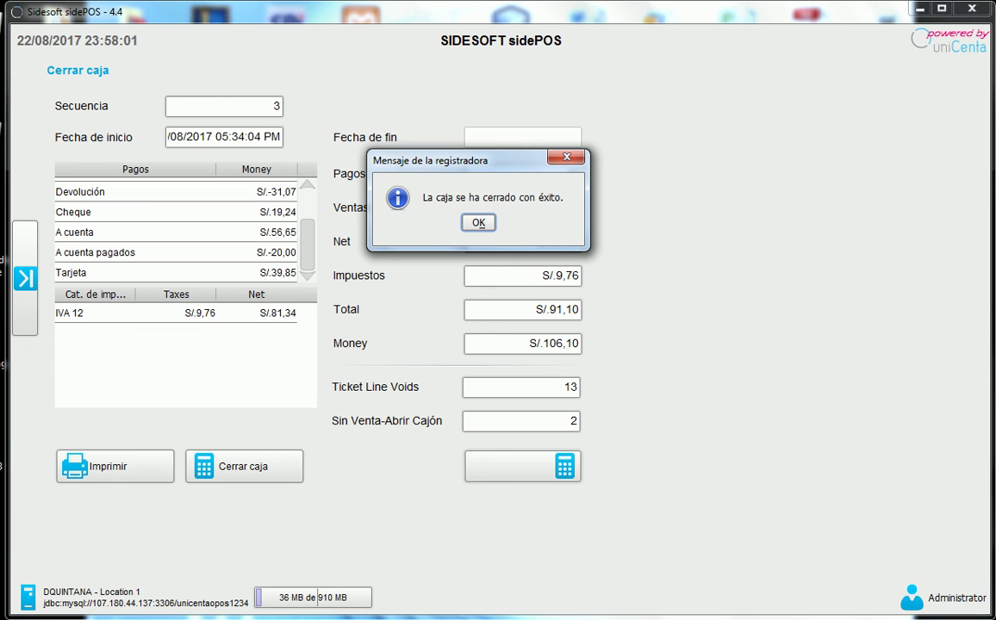
key(Return)
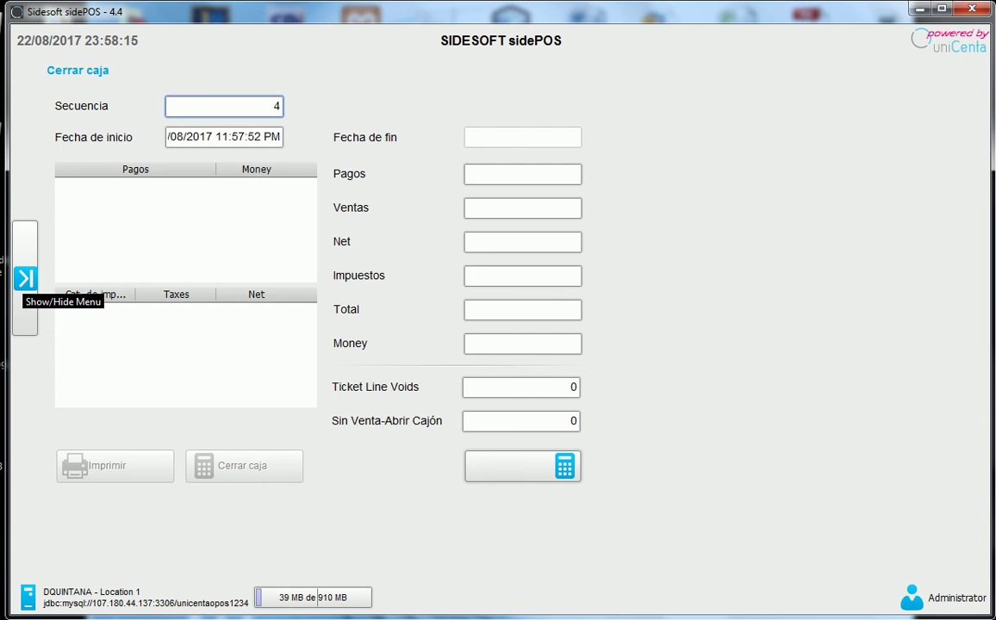
Open the on-screen printer view (Impresoras) and examine the whole Close Cash Report, from payments to closing dates.
click(25, 277)
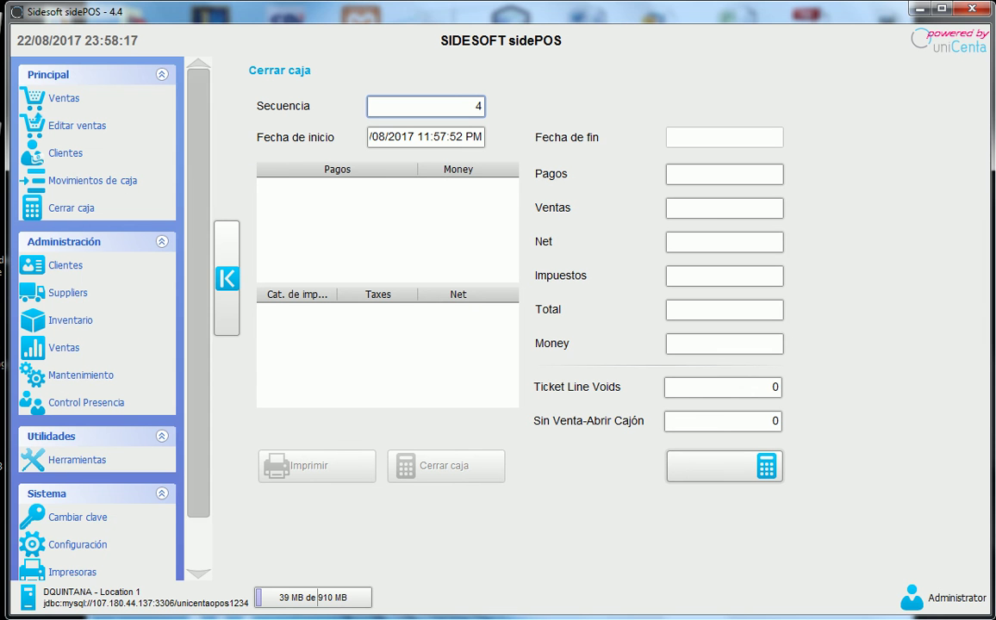
scroll(95, 345, down, 2)
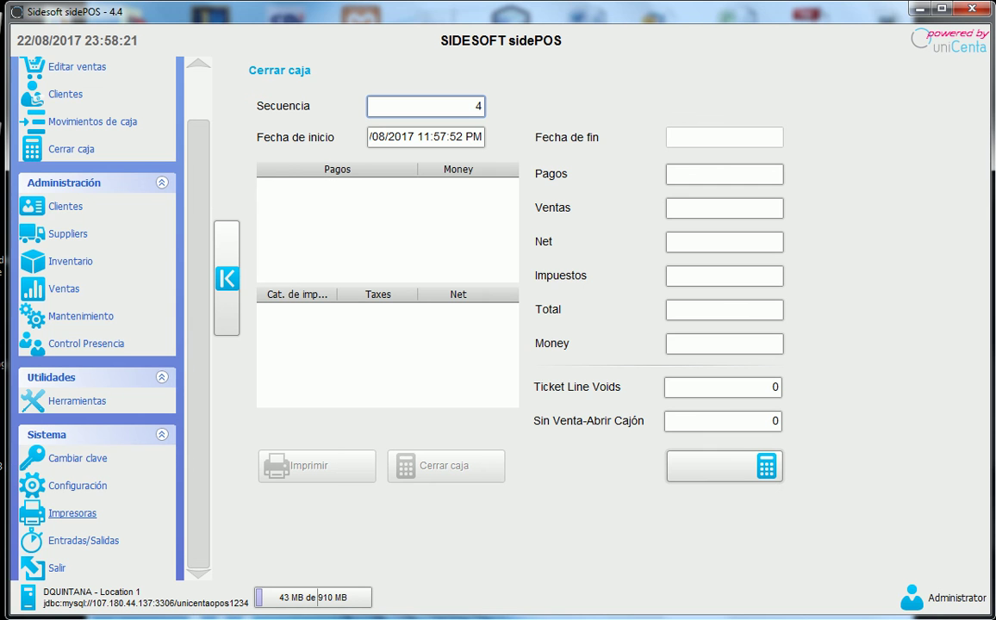
click(73, 514)
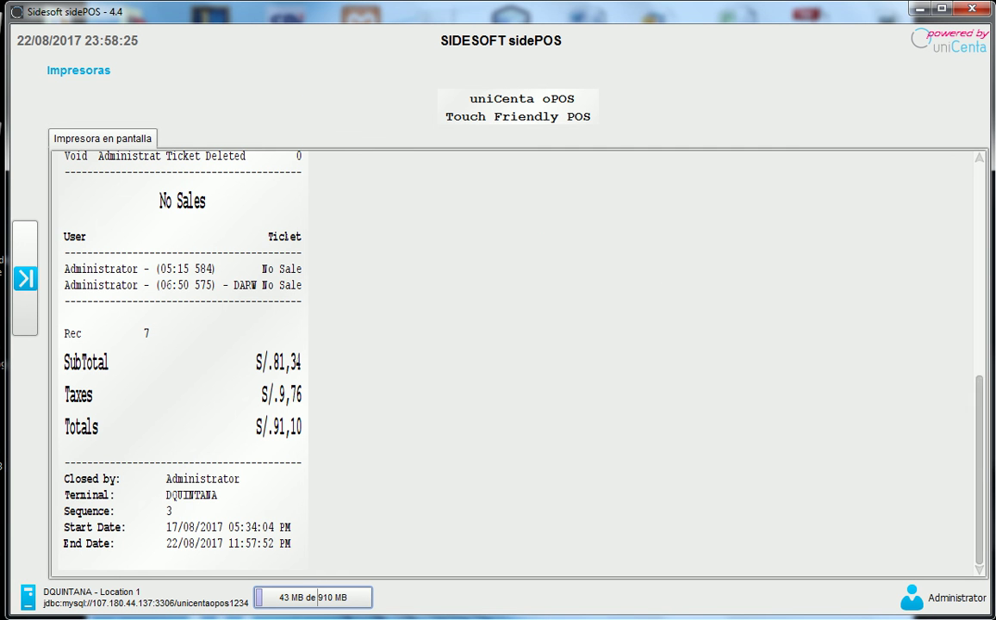
scroll(182, 358, up, 5)
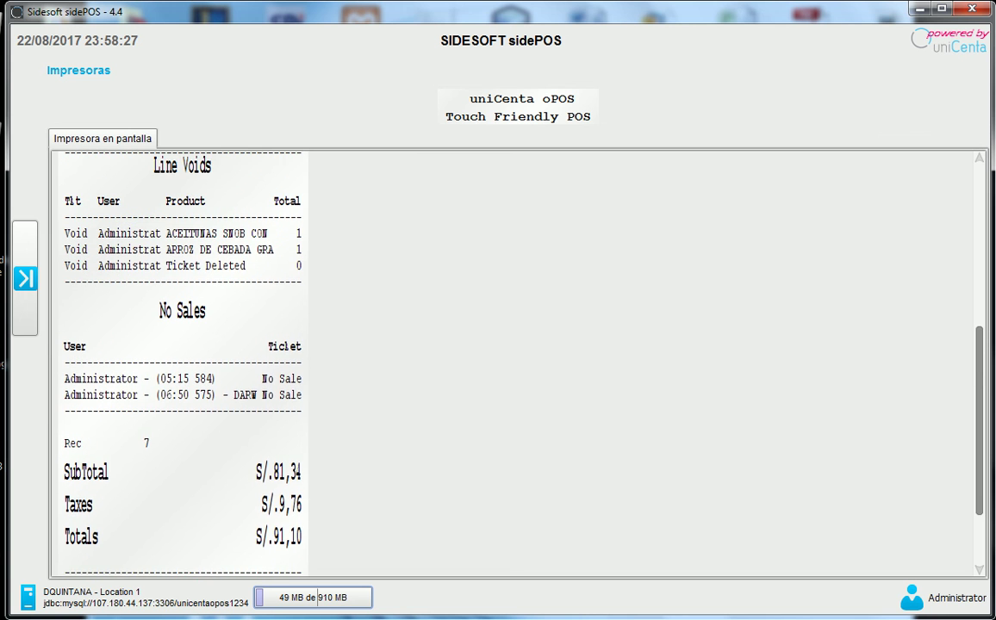
scroll(182, 362, up, 7)
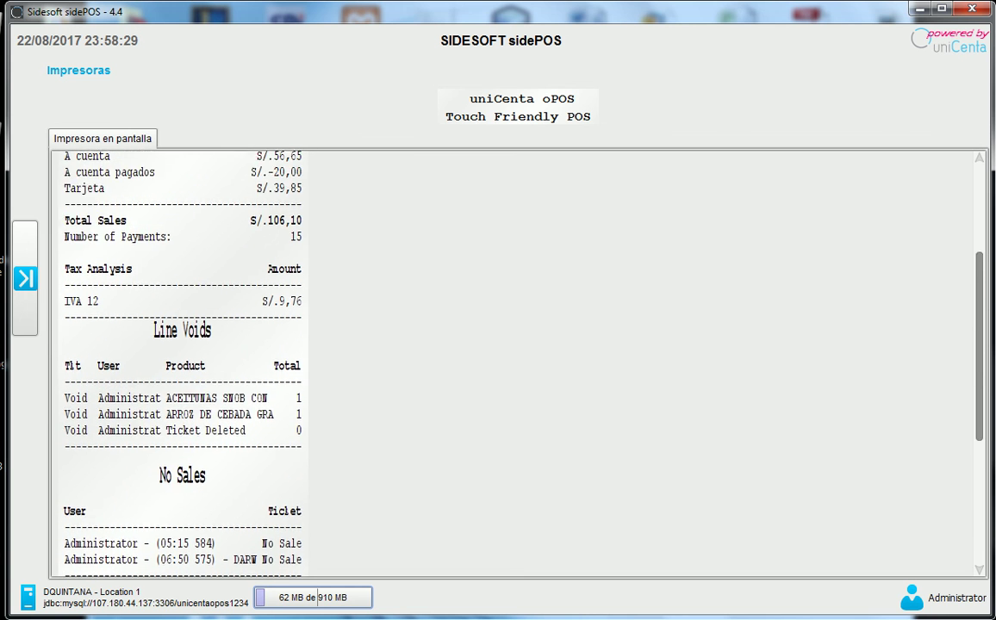
scroll(183, 362, up, 2)
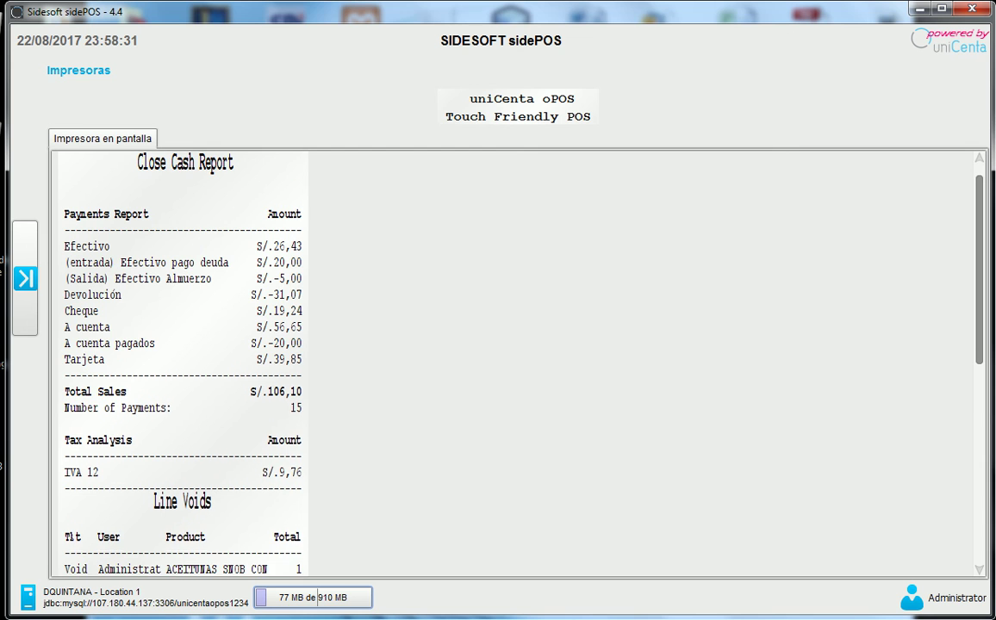
scroll(183, 362, up, 1)
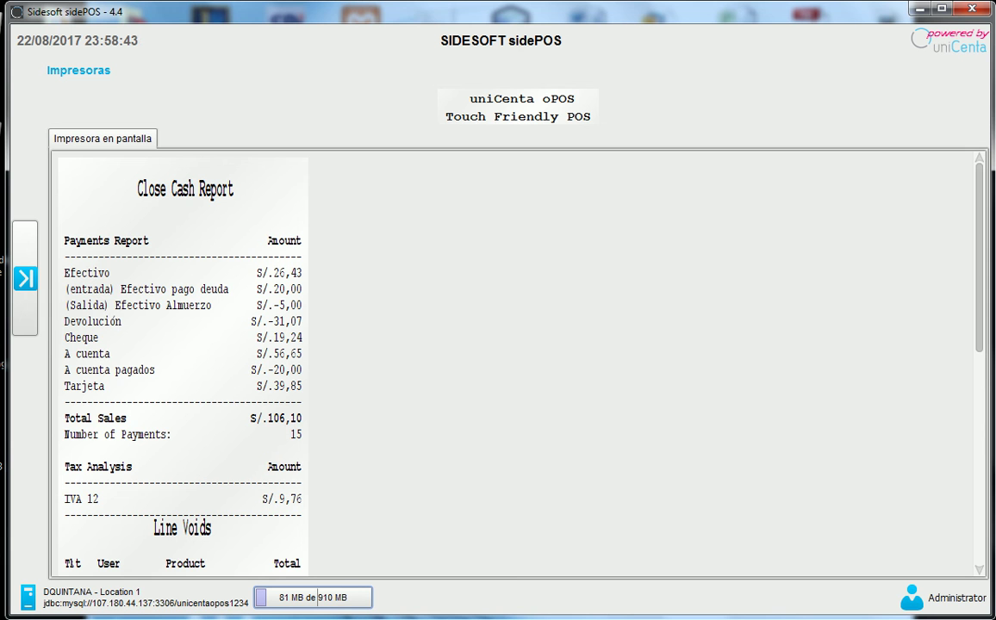
scroll(182, 362, down, 3)
scroll(182, 362, down, 6)
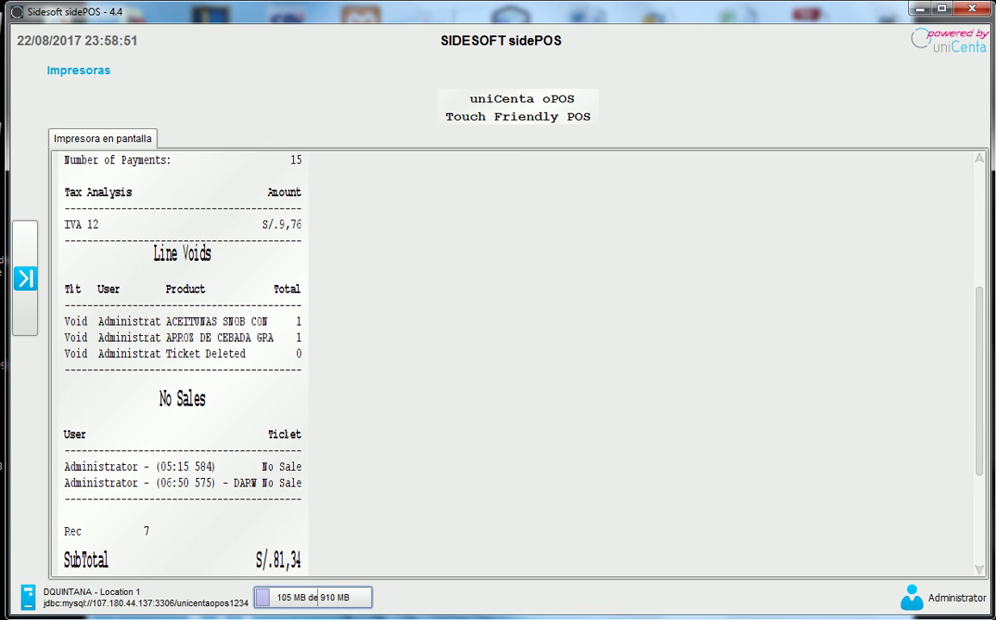
scroll(181, 362, down, 3)
scroll(181, 362, down, 5)
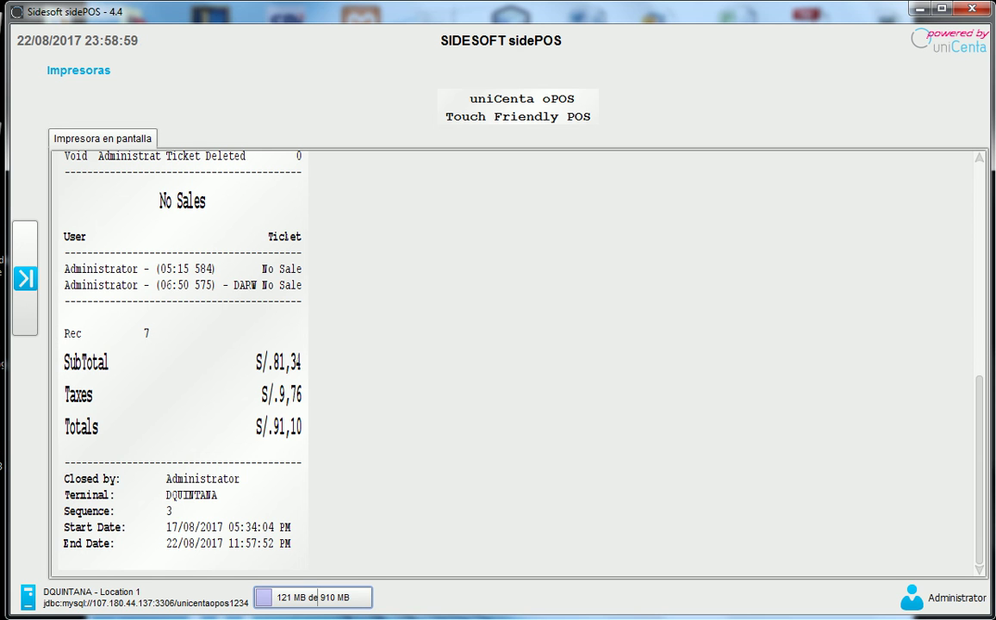
scroll(183, 362, up, 6)
scroll(183, 362, up, 4)
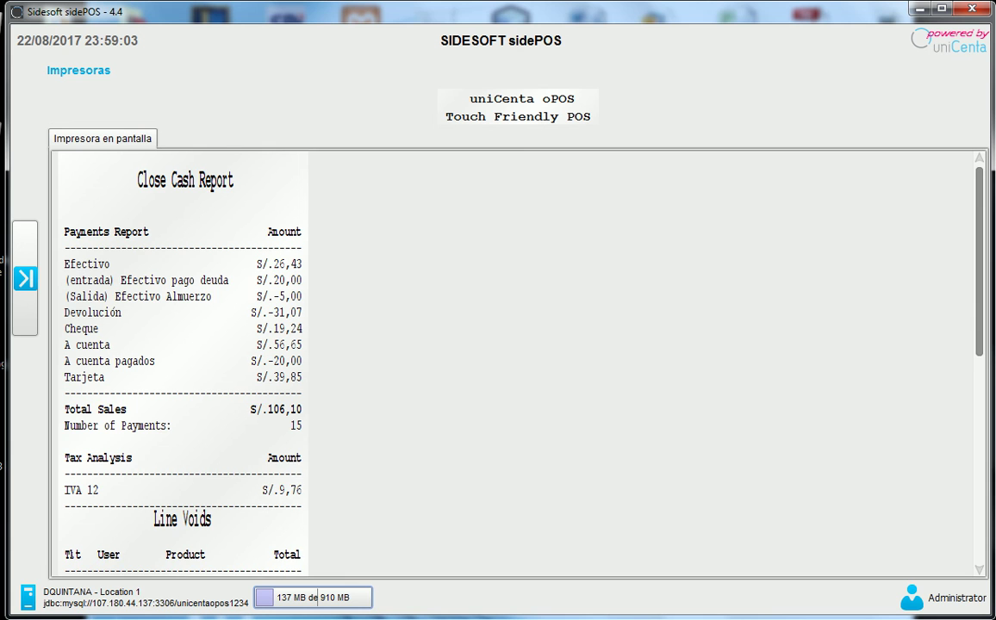
scroll(183, 362, up, 1)
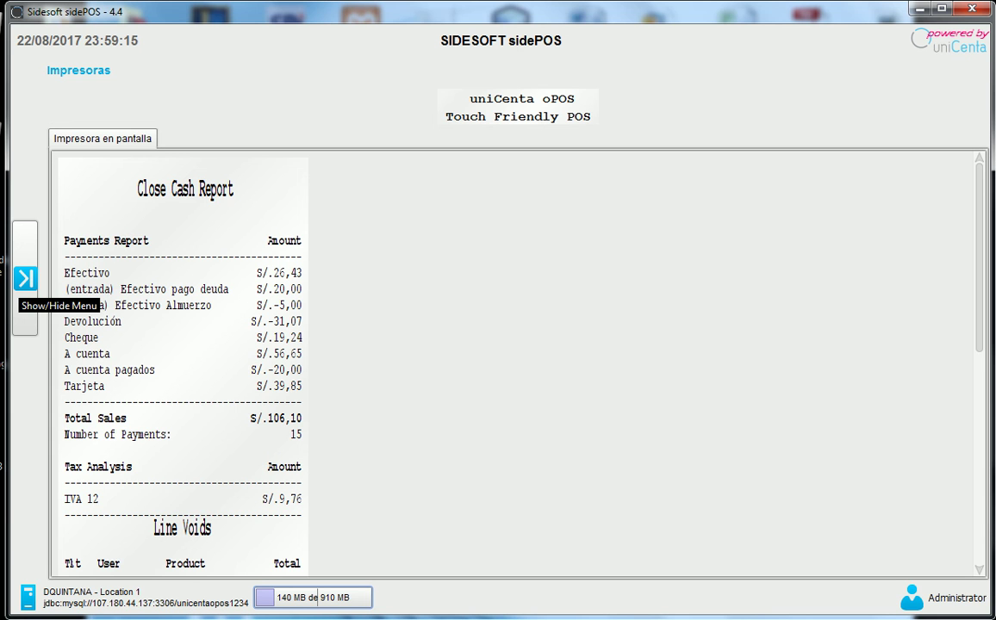
Show the main navigation menu beside the Close Cash Report.
click(25, 277)
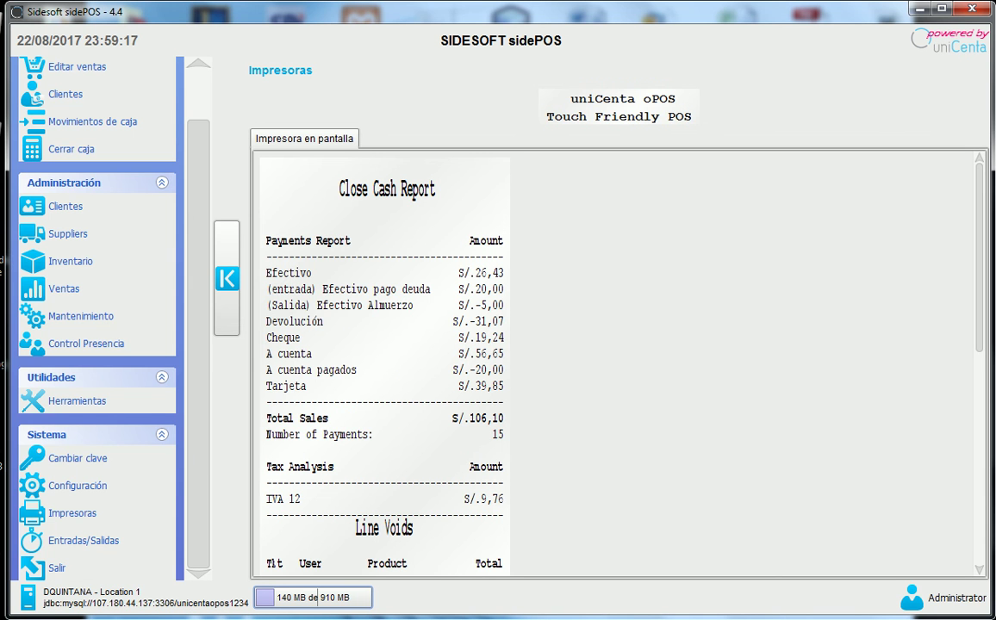